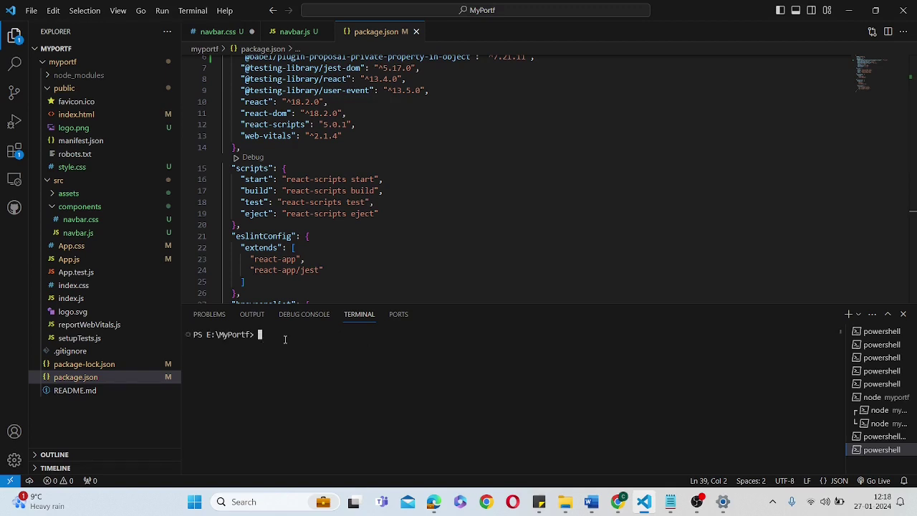
# Run npm start in the myportf folder, accept running on another port, and close the Opera window that opens.
pyautogui.write('cd myportf')
pyautogui.press('Return')
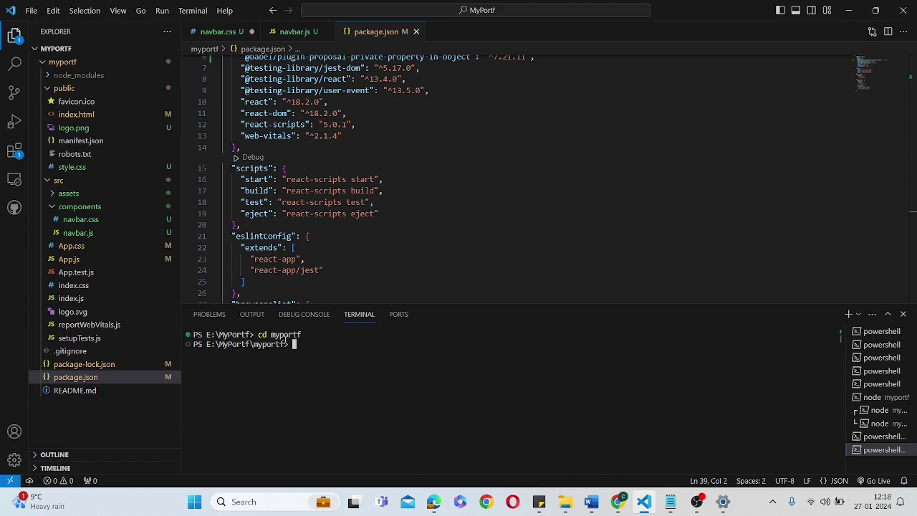
pyautogui.write('npm start')
pyautogui.press('Return')
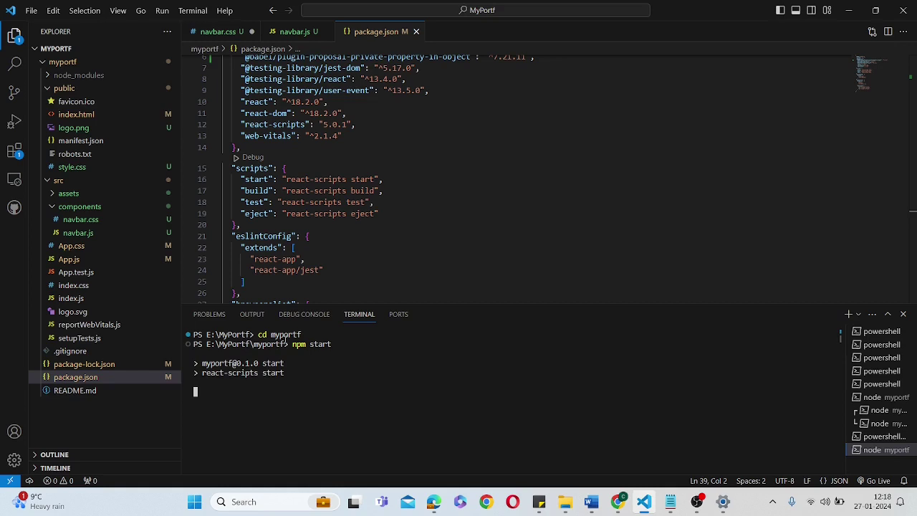
pyautogui.press('y')
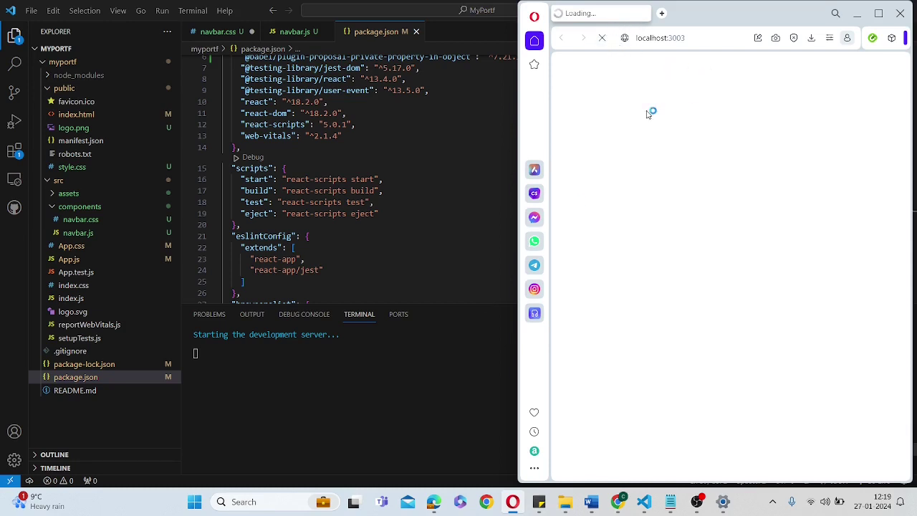
pyautogui.click(900, 13)
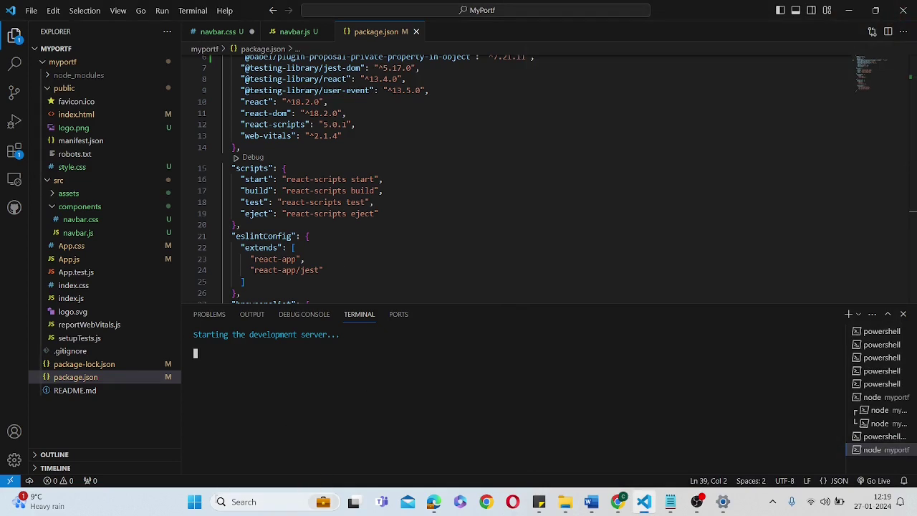
# Open the Windows default apps settings for Google Chrome.
pyautogui.click(240, 502)
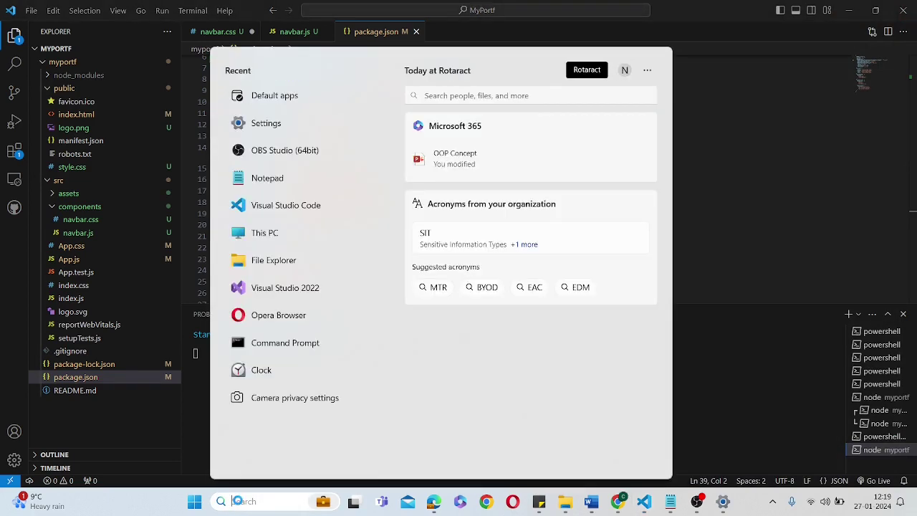
pyautogui.write('defau')
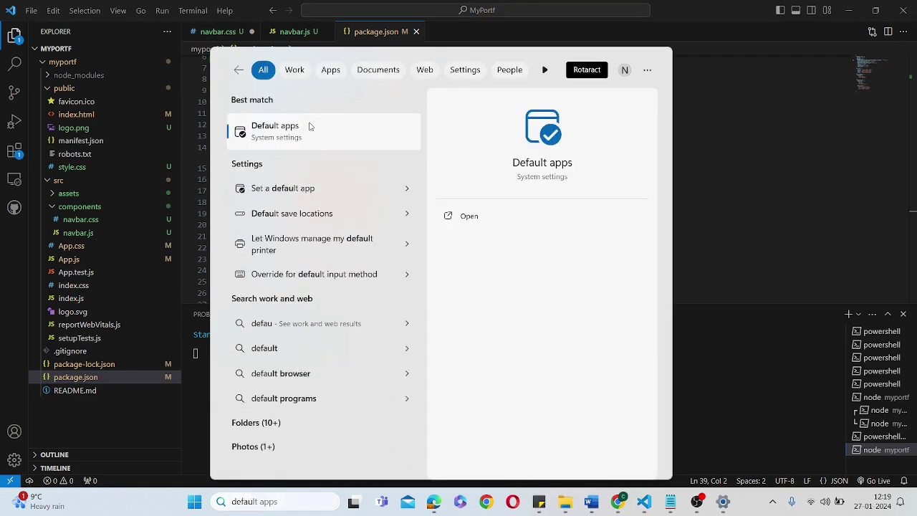
pyautogui.click(310, 125)
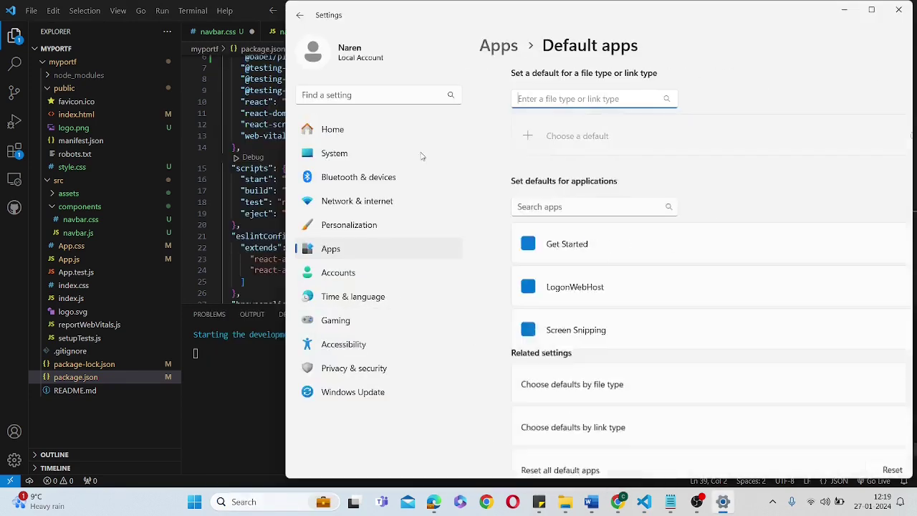
pyautogui.scroll(-5, 616, 348)
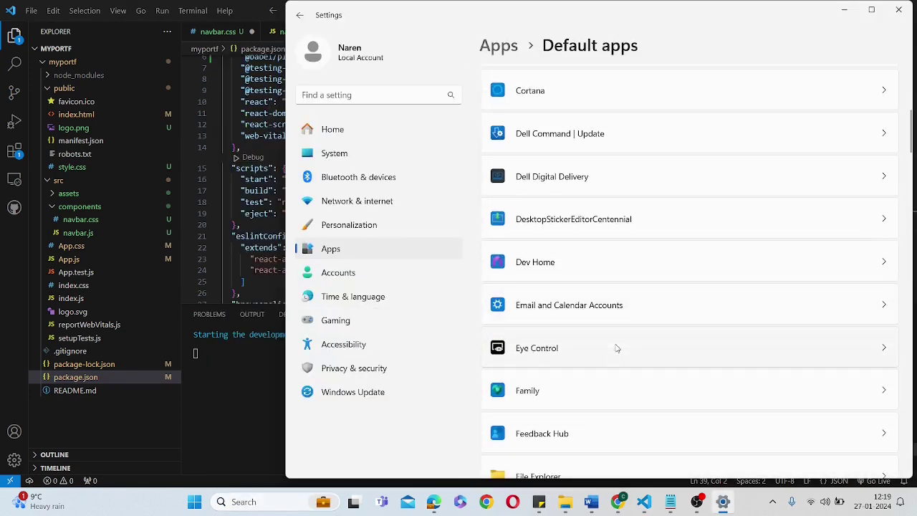
pyautogui.scroll(-4, 616, 349)
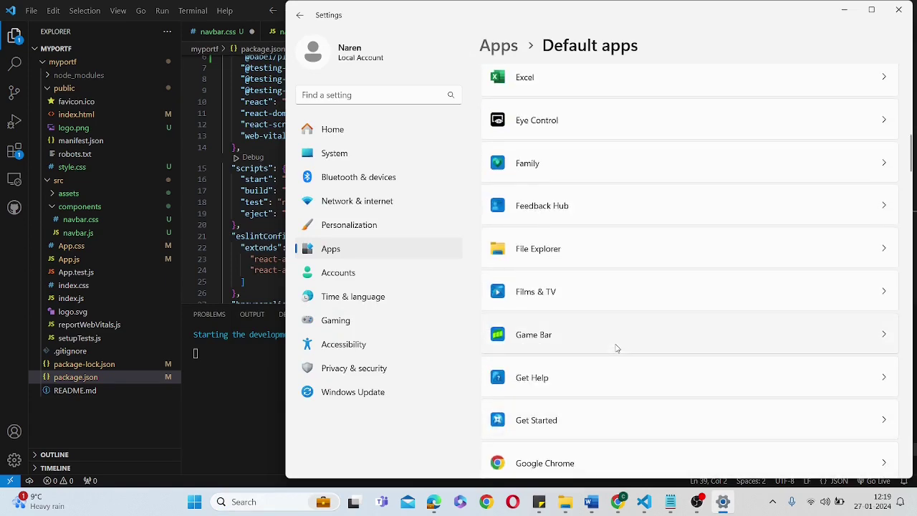
pyautogui.scroll(9, 616, 348)
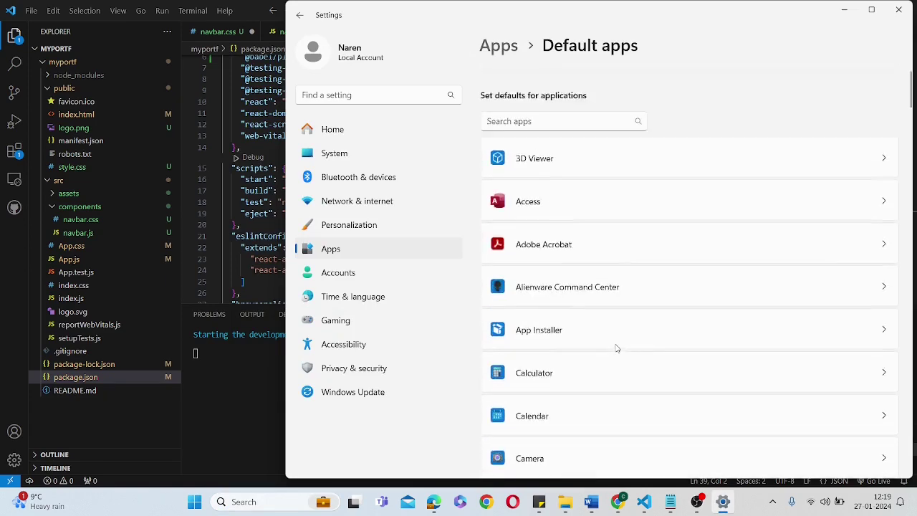
pyautogui.scroll(-10, 616, 348)
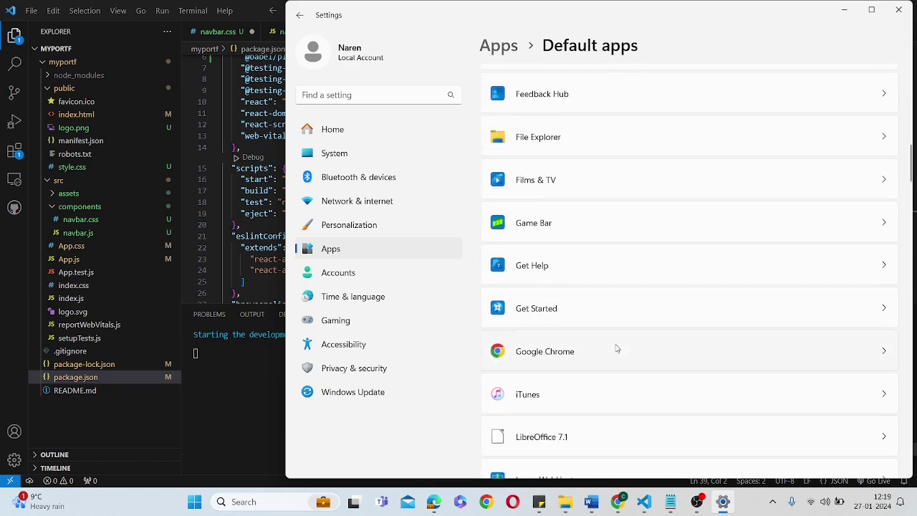
pyautogui.click(594, 352)
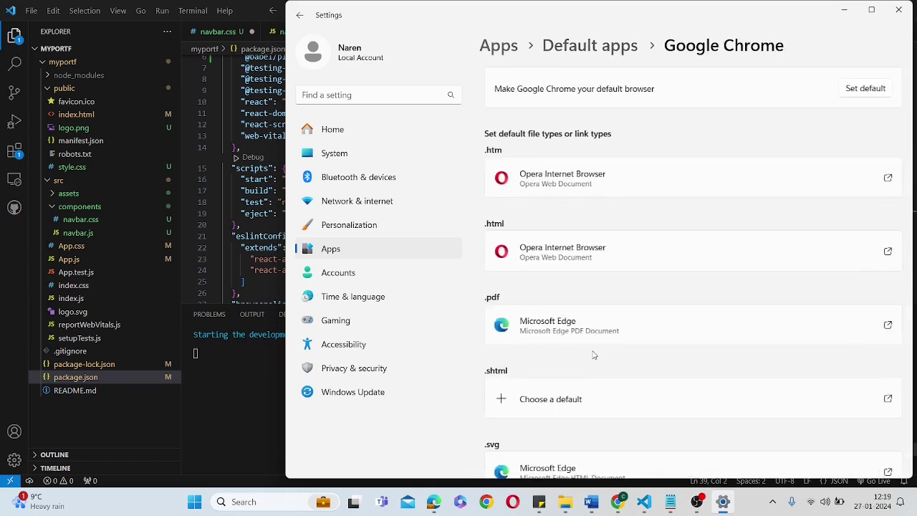
# Set Google Chrome as the default app for .htm and .html files.
pyautogui.click(592, 184)
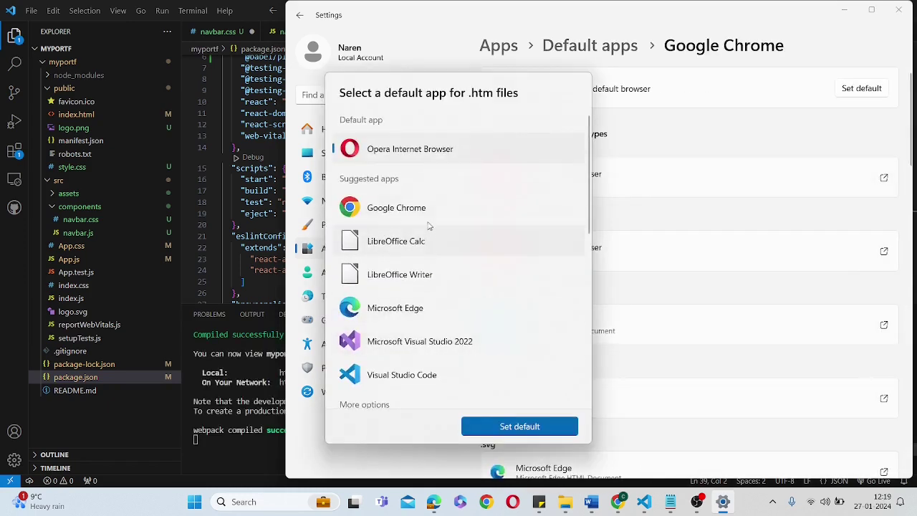
pyautogui.click(427, 214)
pyautogui.click(493, 426)
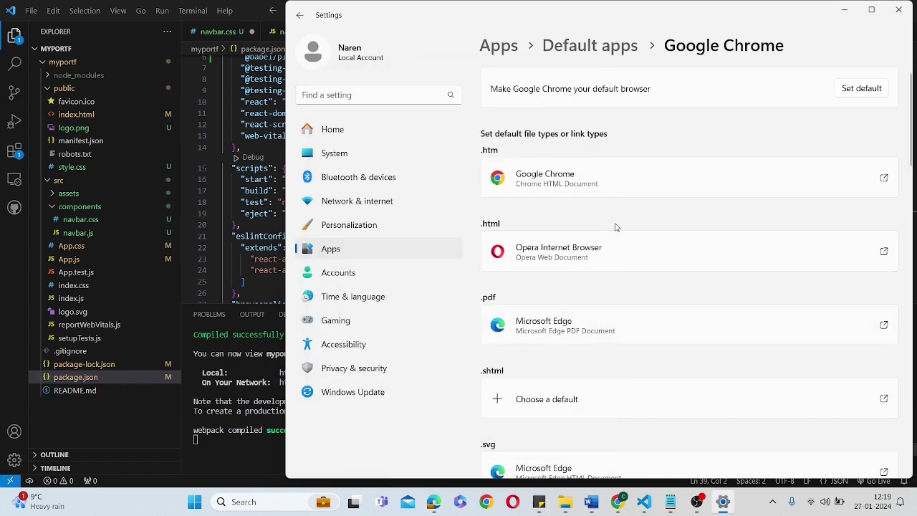
pyautogui.click(575, 252)
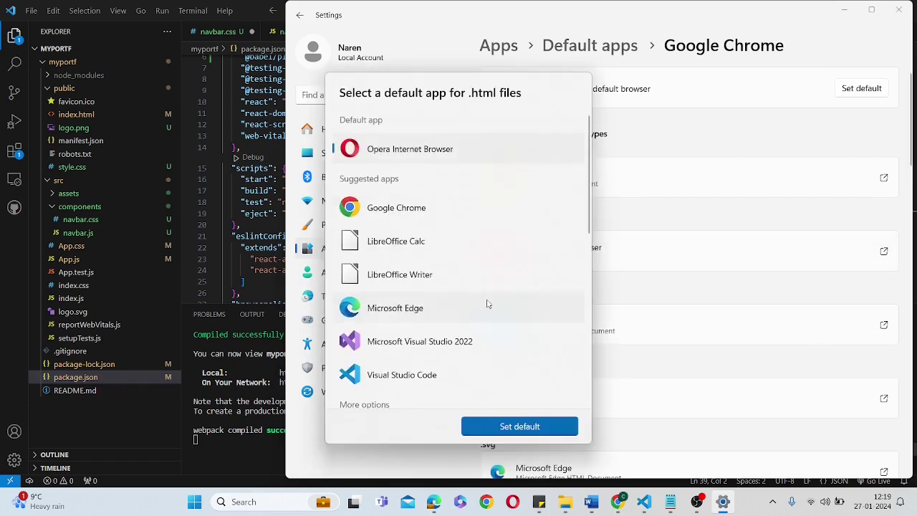
pyautogui.click(436, 209)
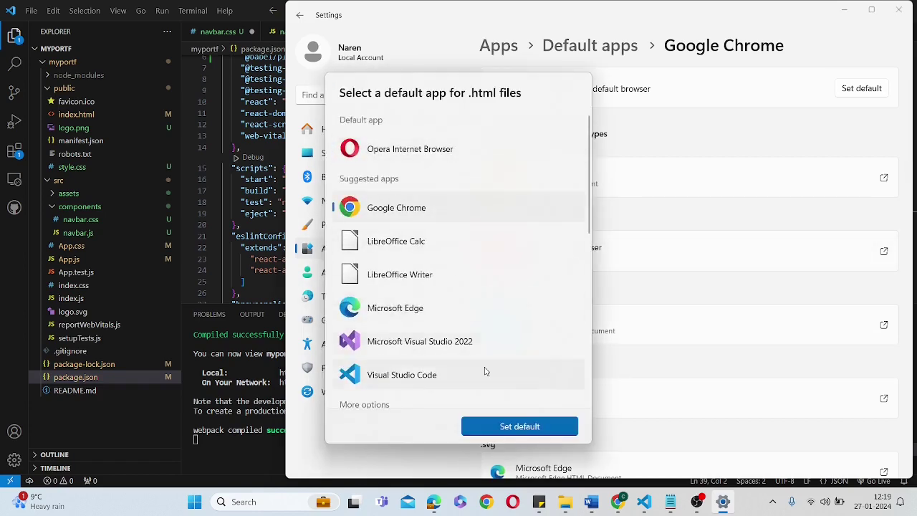
pyautogui.click(501, 427)
# Set Google Chrome as the default app for HTTP links.
pyautogui.scroll(-10, 614, 342)
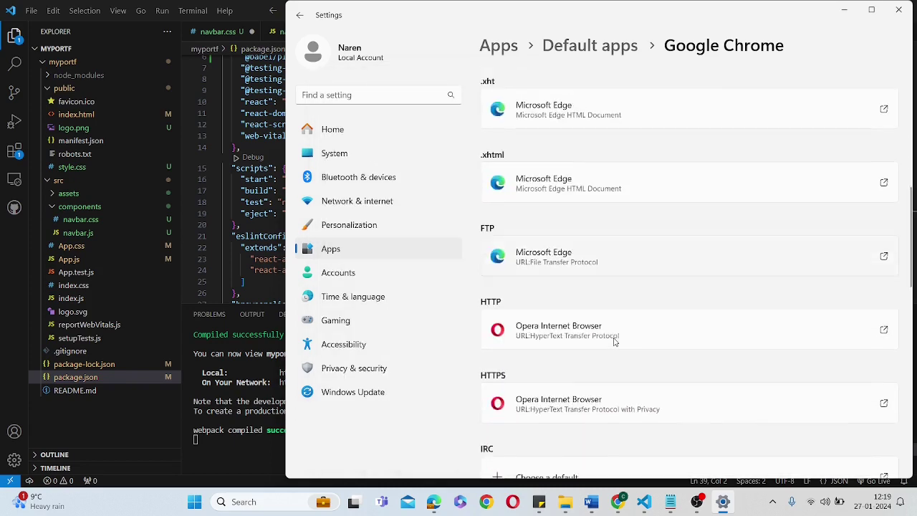
pyautogui.scroll(2, 614, 342)
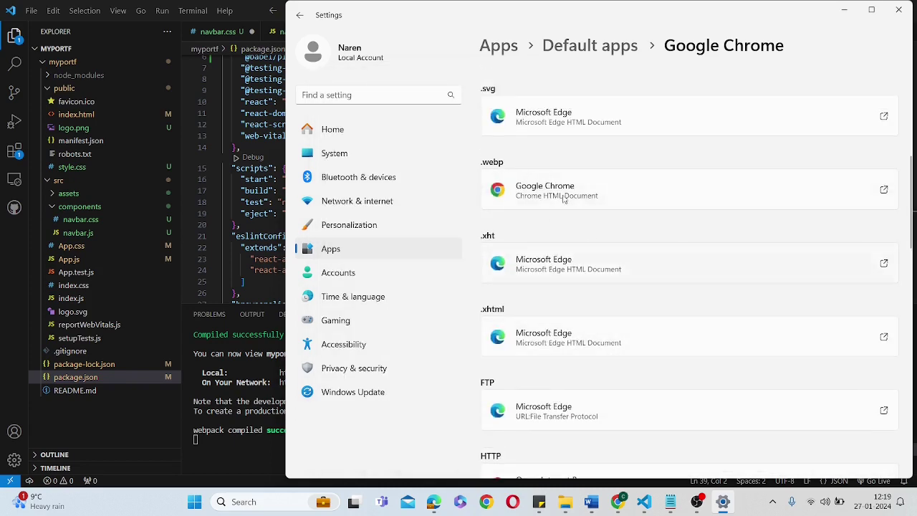
pyautogui.scroll(-7, 571, 351)
pyautogui.scroll(3, 574, 352)
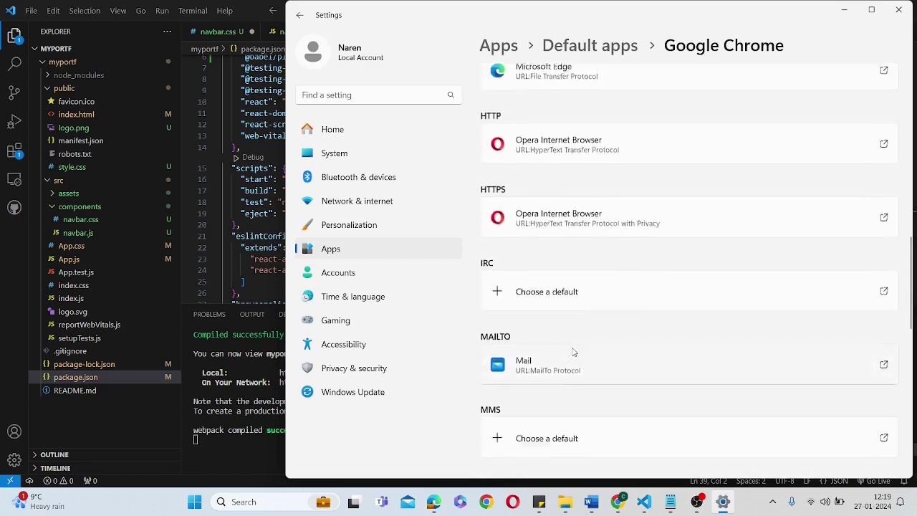
pyautogui.scroll(1, 574, 351)
pyautogui.click(555, 149)
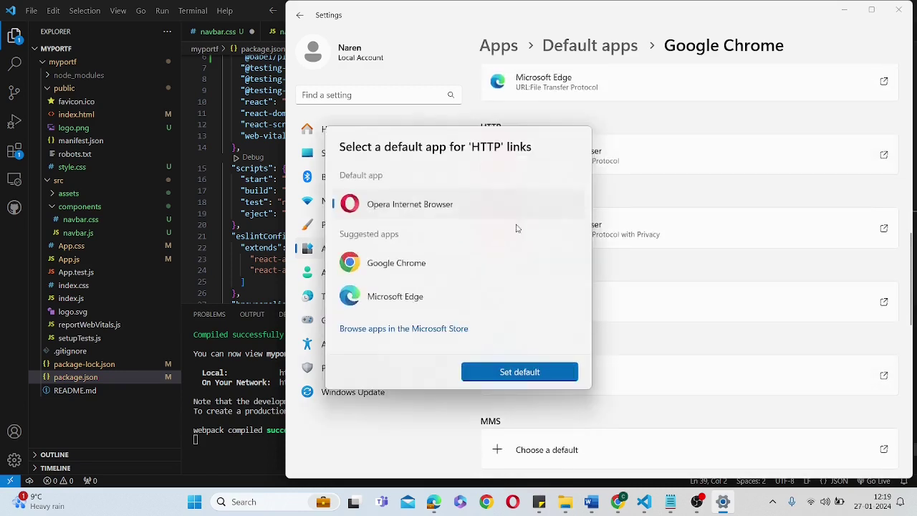
pyautogui.click(494, 262)
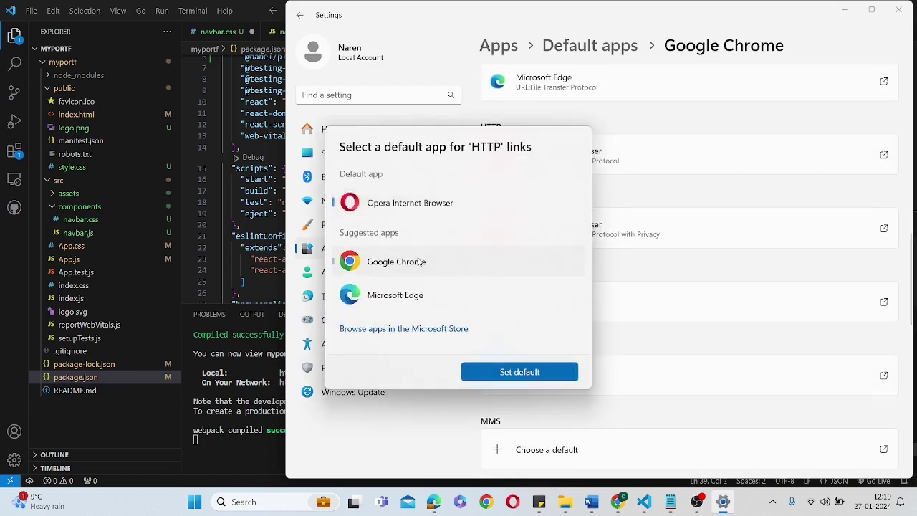
pyautogui.click(513, 382)
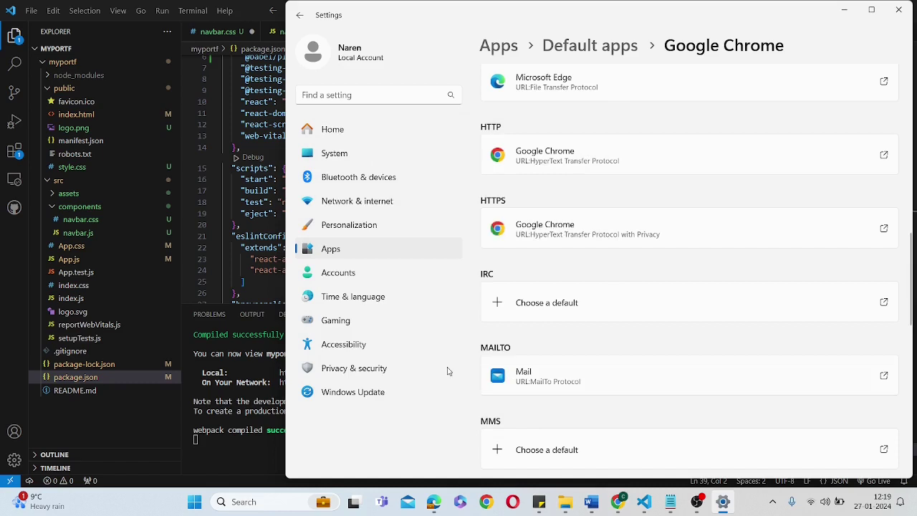
# Return to Visual Studio Code, split the terminal running the server, and run npm start in the new pane, accepting another port.
pyautogui.click(189, 484)
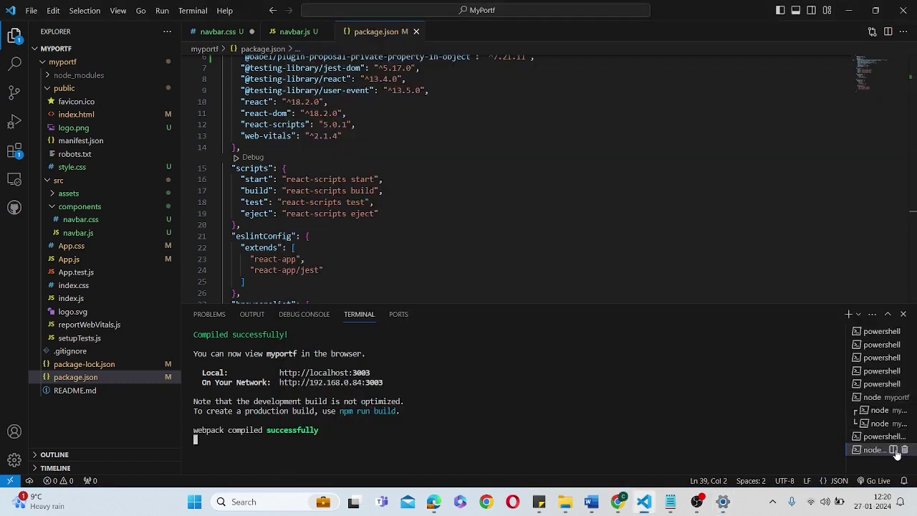
pyautogui.click(895, 449)
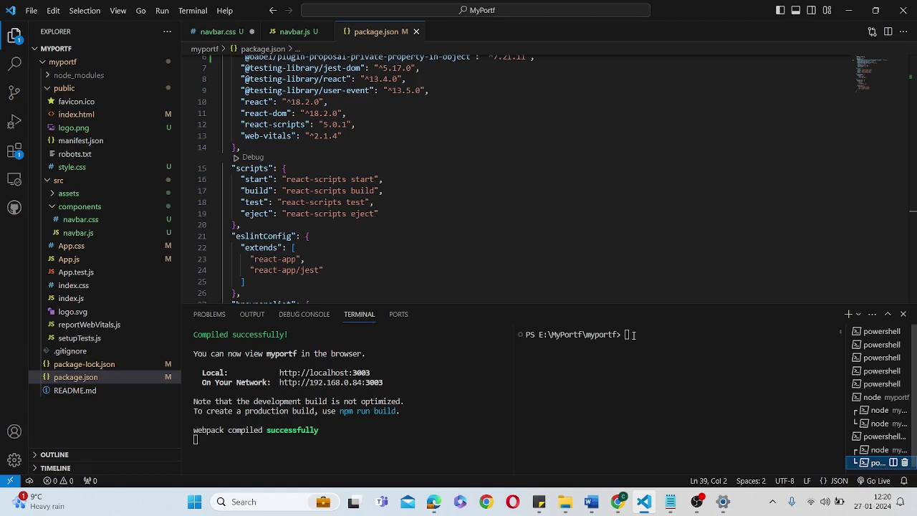
pyautogui.click(633, 334)
pyautogui.write('npm')
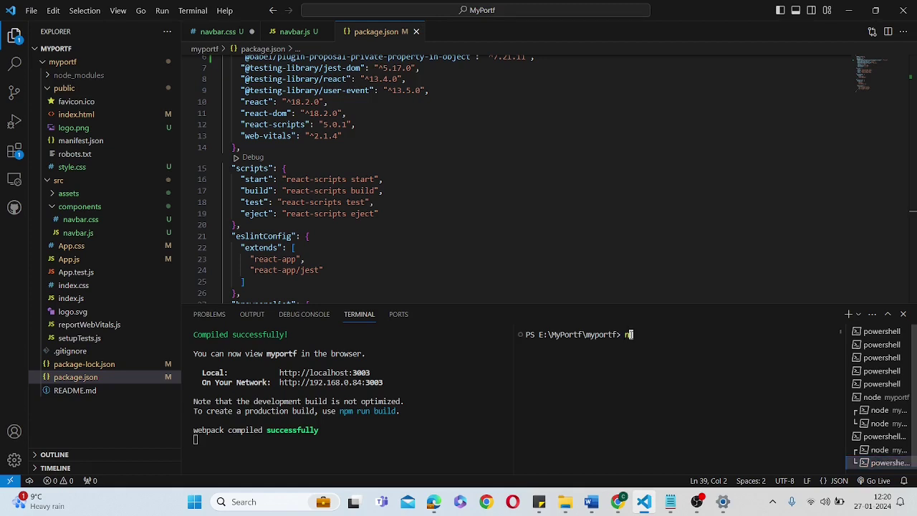
pyautogui.write(' start')
pyautogui.press('Return')
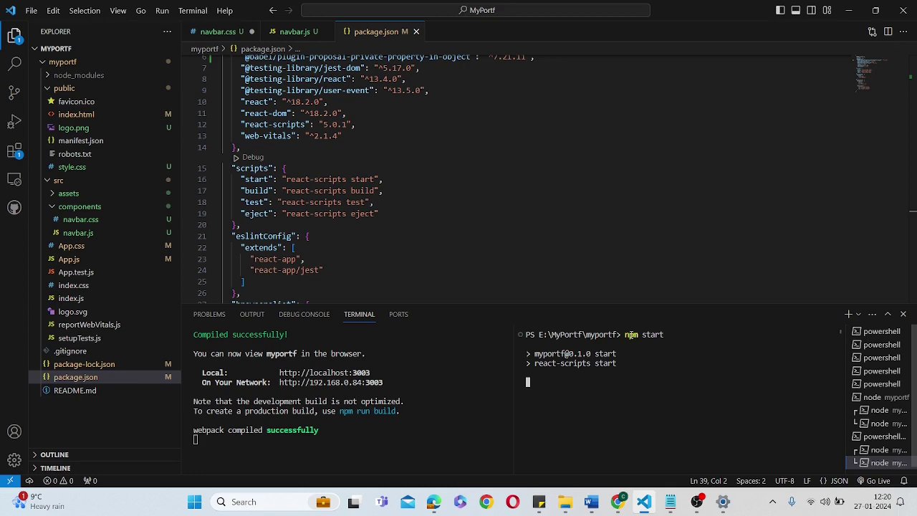
pyautogui.press('Return')
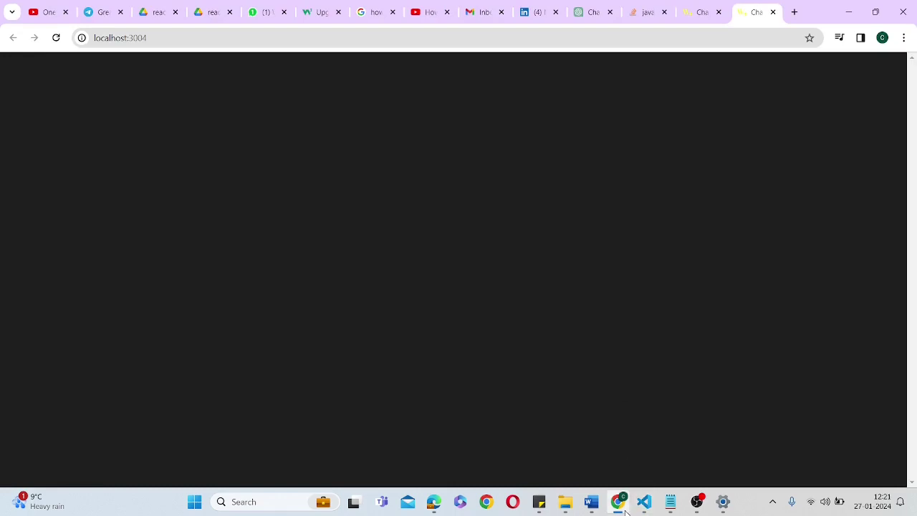
# Close the older duplicate portfolio tab in Chrome and switch back to Visual Studio Code.
pyautogui.moveTo(626, 512)
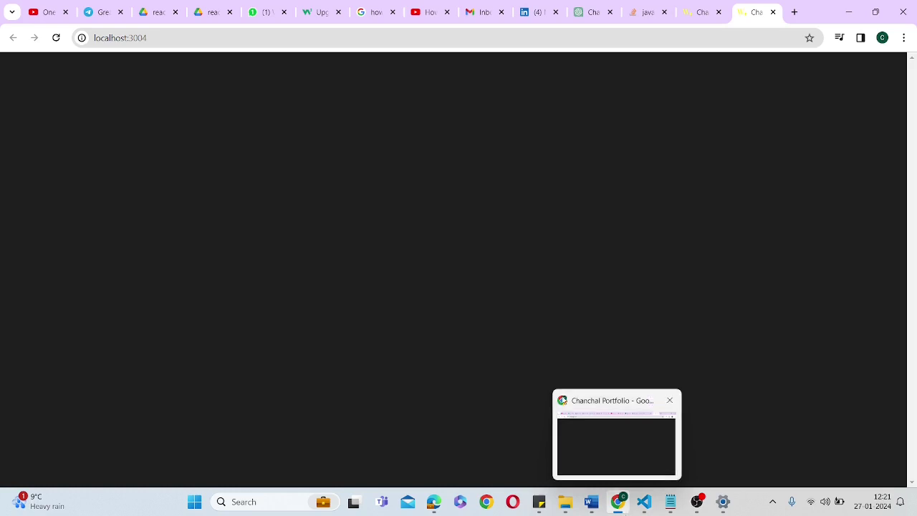
pyautogui.click(719, 12)
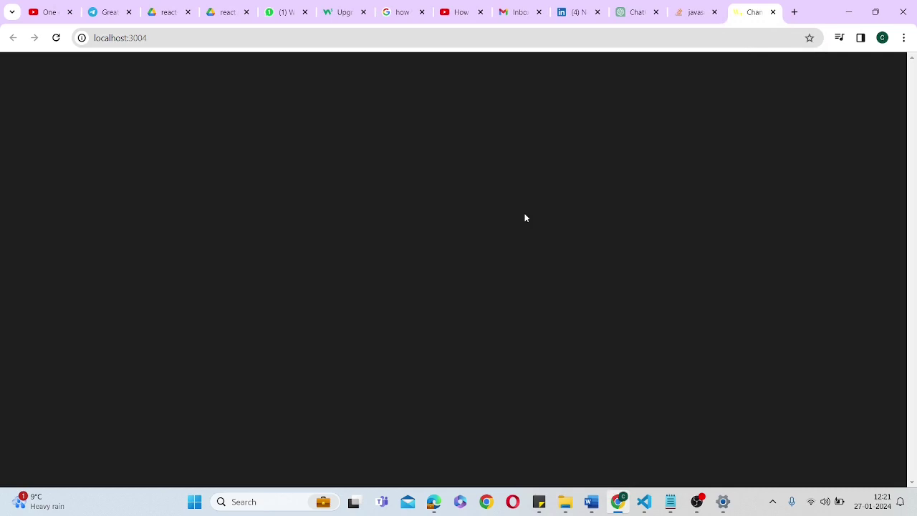
pyautogui.hotkey('alt', 'Tab')
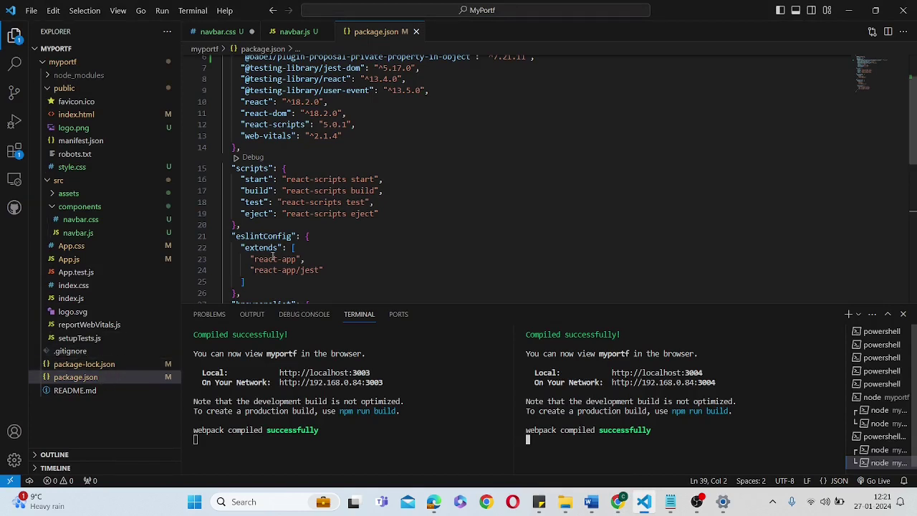
# Compare the start script in package.json with the Windows variant using BROWSER='chrome' in the "replace this with" notes in Notepad.
pyautogui.moveTo(286, 179); pyautogui.dragTo(374, 179)
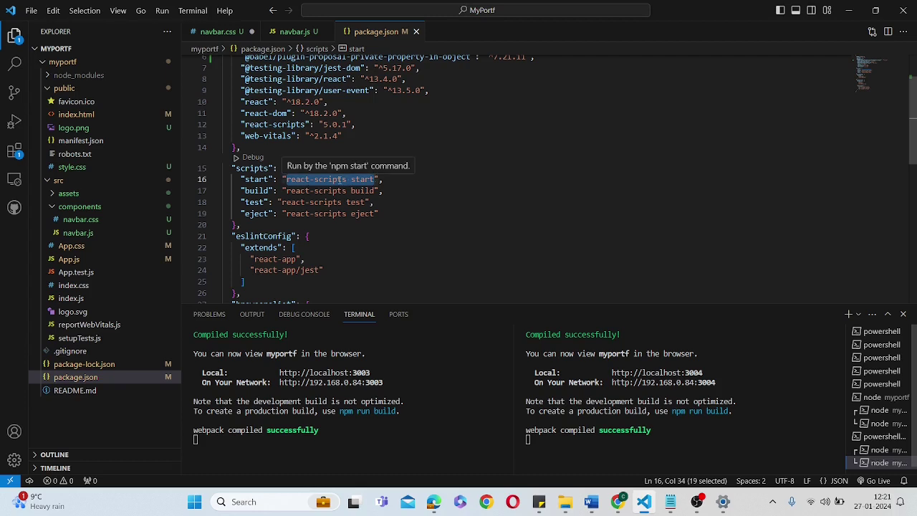
pyautogui.click(390, 192)
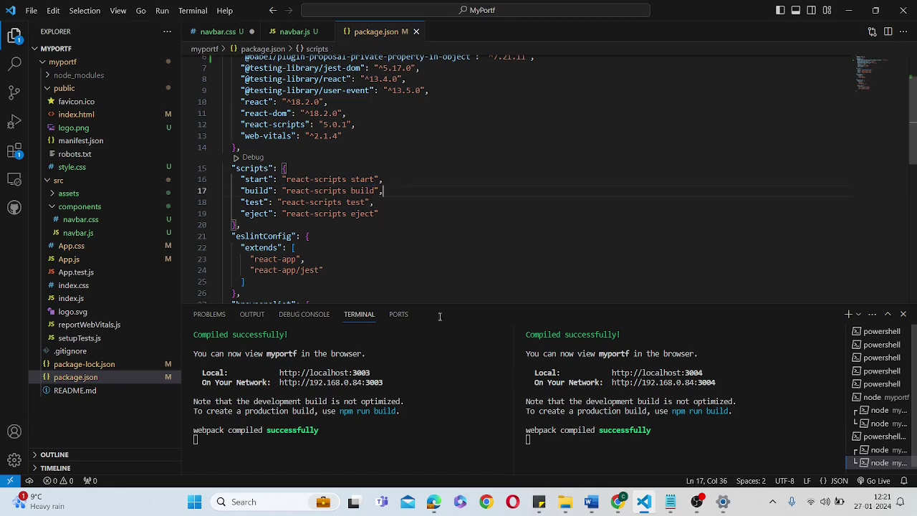
pyautogui.moveTo(674, 503)
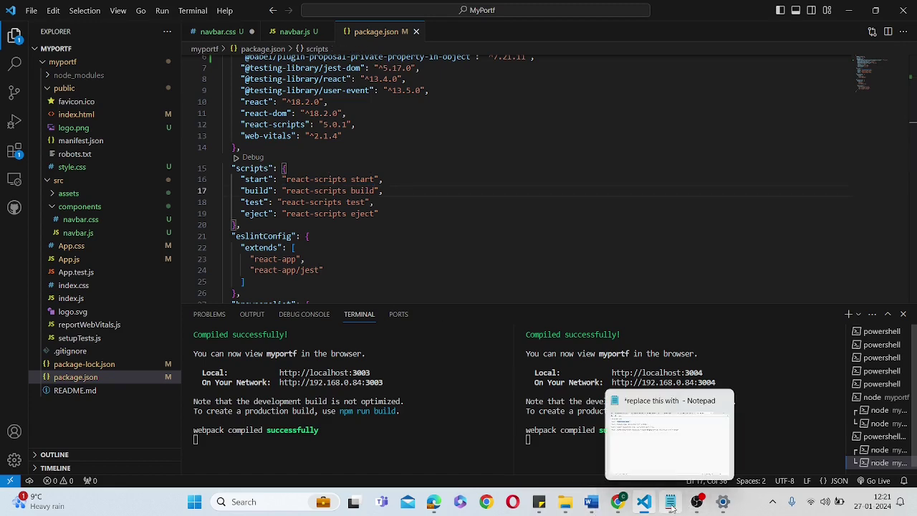
pyautogui.click(644, 443)
pyautogui.click(127, 148)
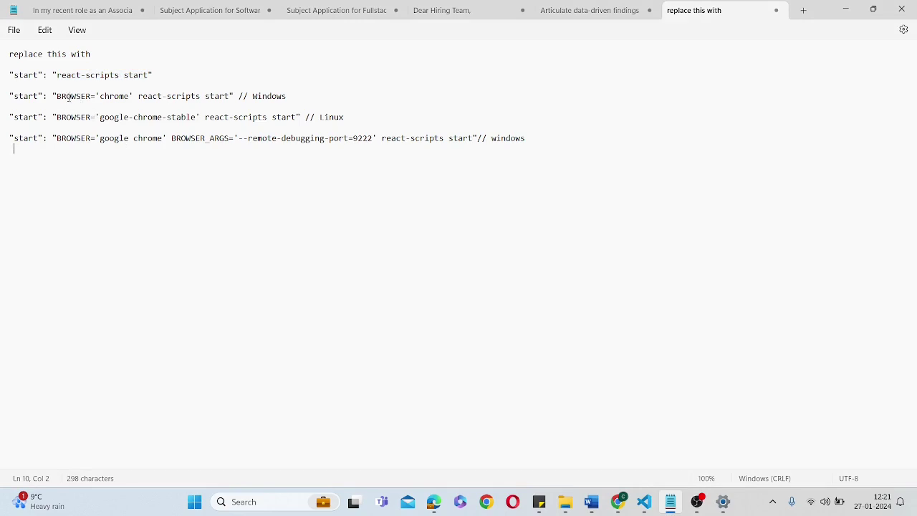
pyautogui.moveTo(61, 95); pyautogui.dragTo(229, 96)
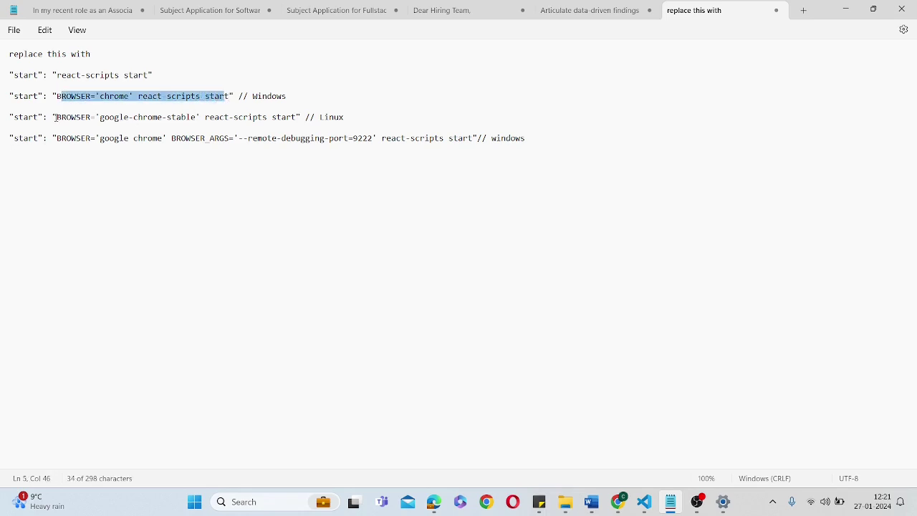
# Review the Linux start script using 'google-chrome-stable' and the Windows variant with BROWSER_ARGS and remote-debugging port 9222 in the notes.
pyautogui.moveTo(57, 116); pyautogui.dragTo(296, 119)
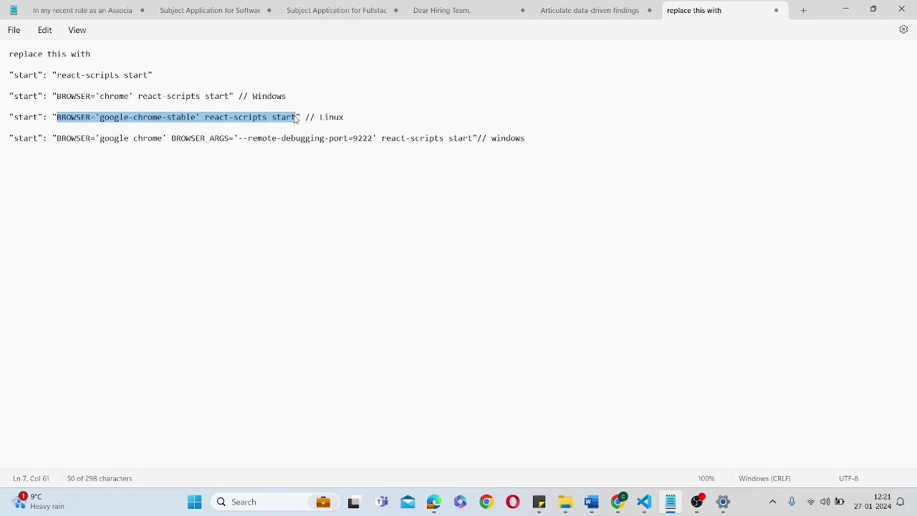
pyautogui.click(176, 117)
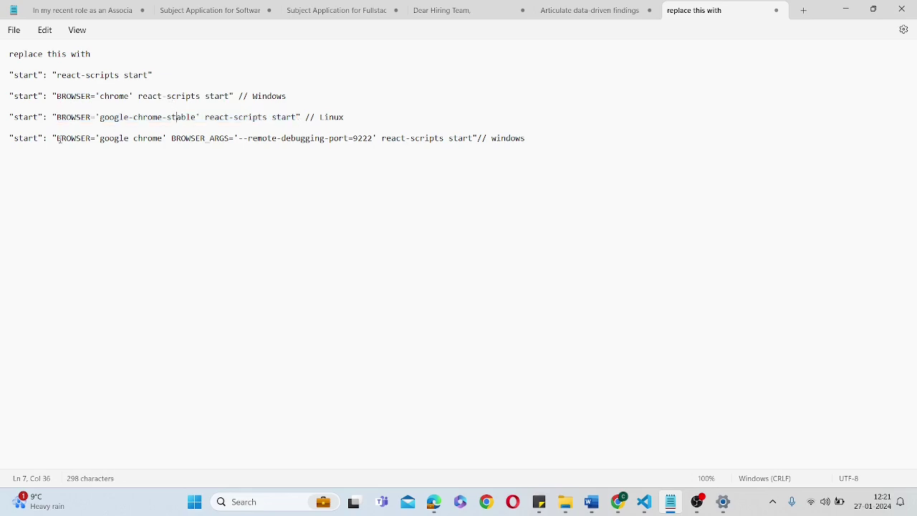
pyautogui.moveTo(57, 137); pyautogui.dragTo(472, 144)
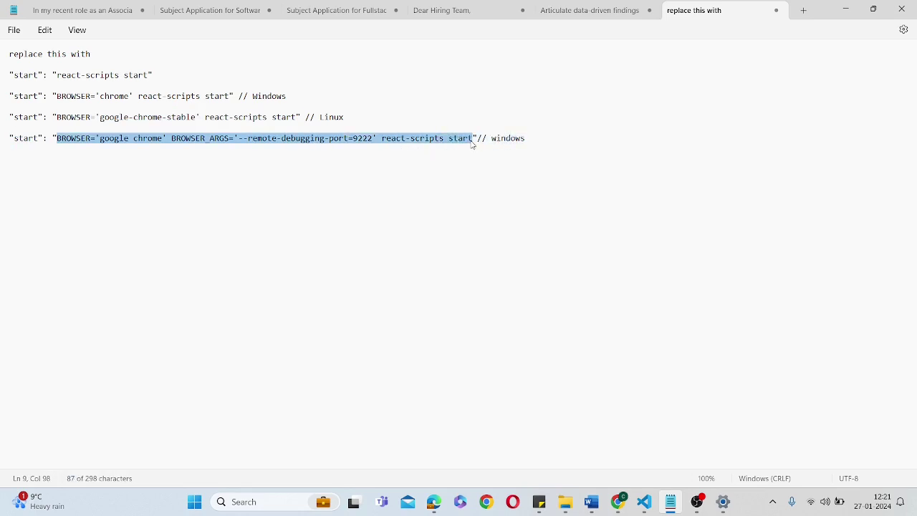
pyautogui.click(371, 219)
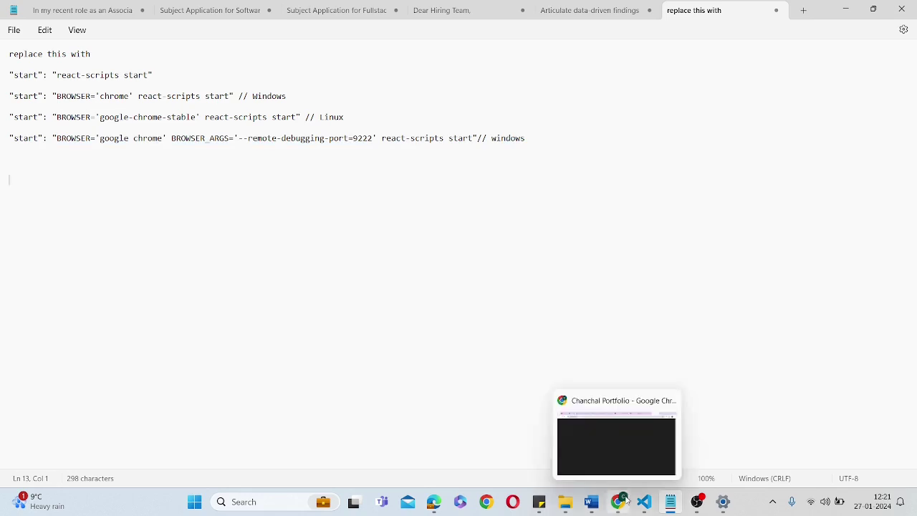
# Search in a new Chrome tab for "how to chnage default browser in reactJS" and open the Stack Overflow question about npm start with a specific browser.
pyautogui.click(614, 458)
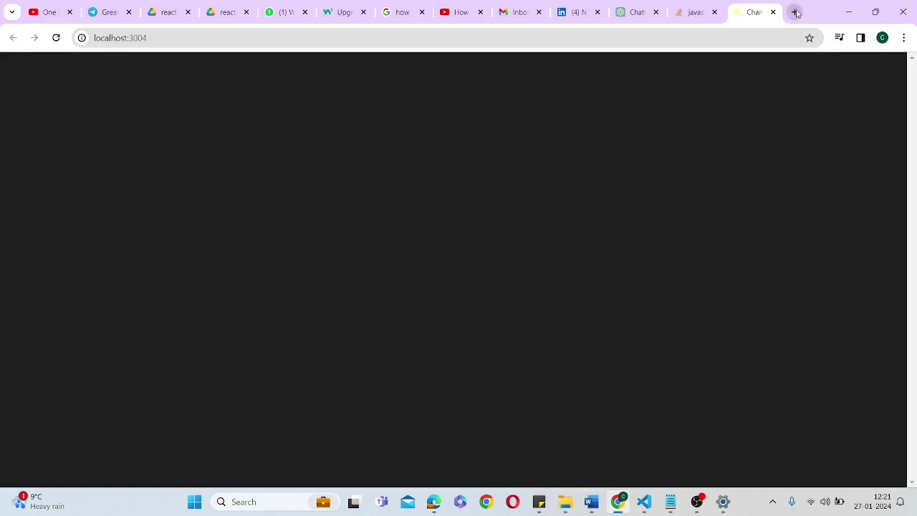
pyautogui.hotkey('ctrl', 't')
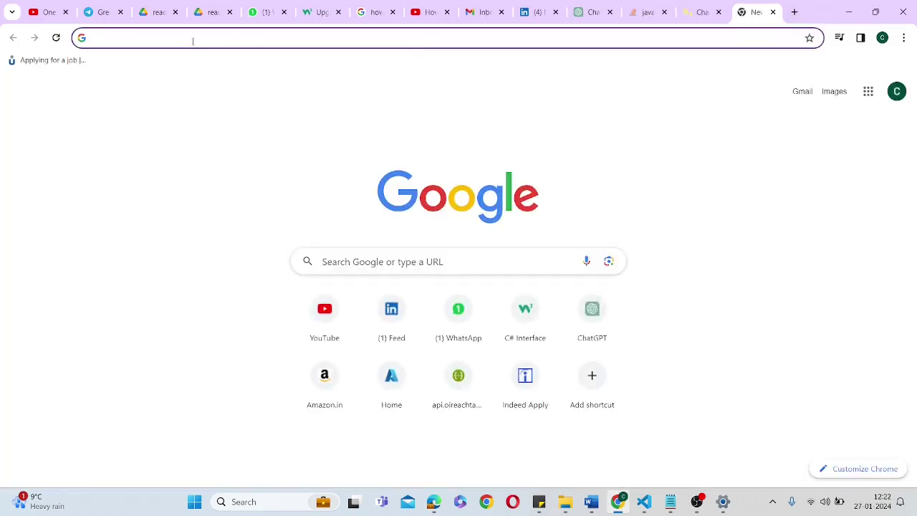
pyautogui.write('how to chnage de')
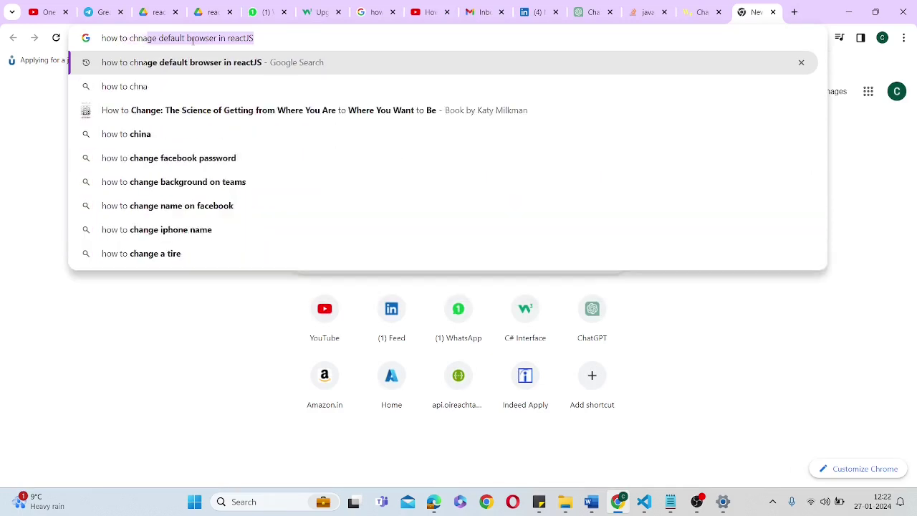
pyautogui.write('lt')
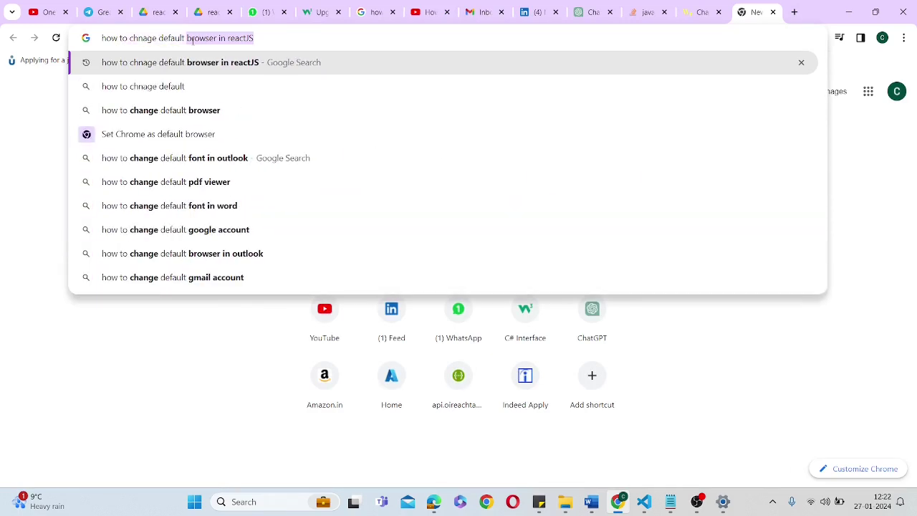
pyautogui.press('Return')
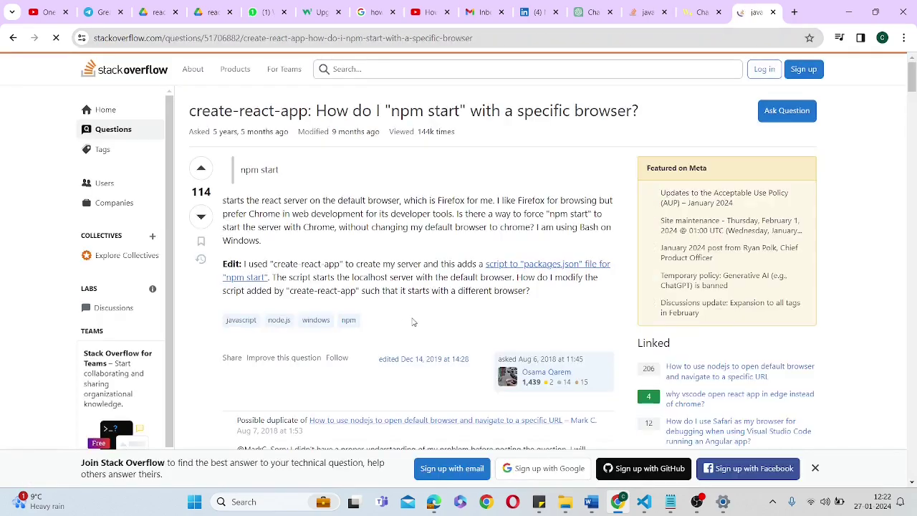
# Read through the Stack Overflow answers for ways to make npm start use a specific browser.
pyautogui.scroll(-15, 317, 320)
pyautogui.scroll(-15, 413, 322)
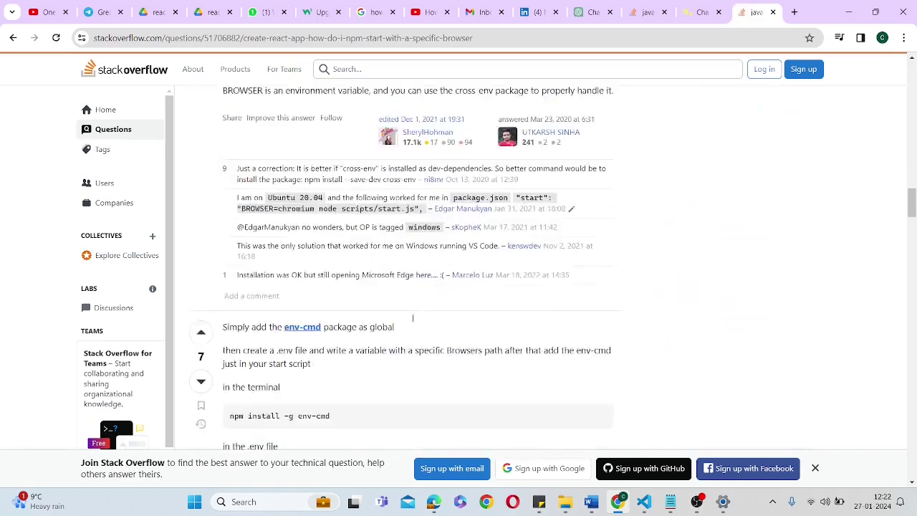
pyautogui.scroll(-2, 413, 323)
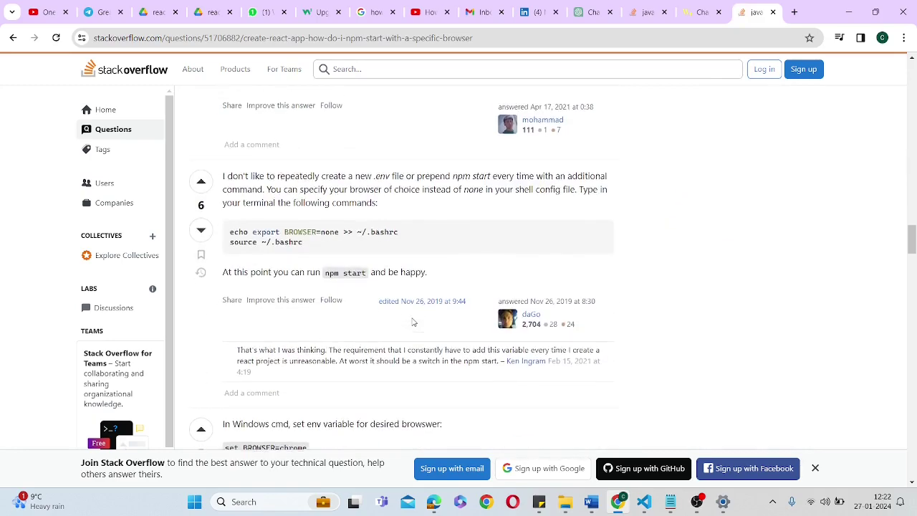
pyautogui.scroll(1, 414, 322)
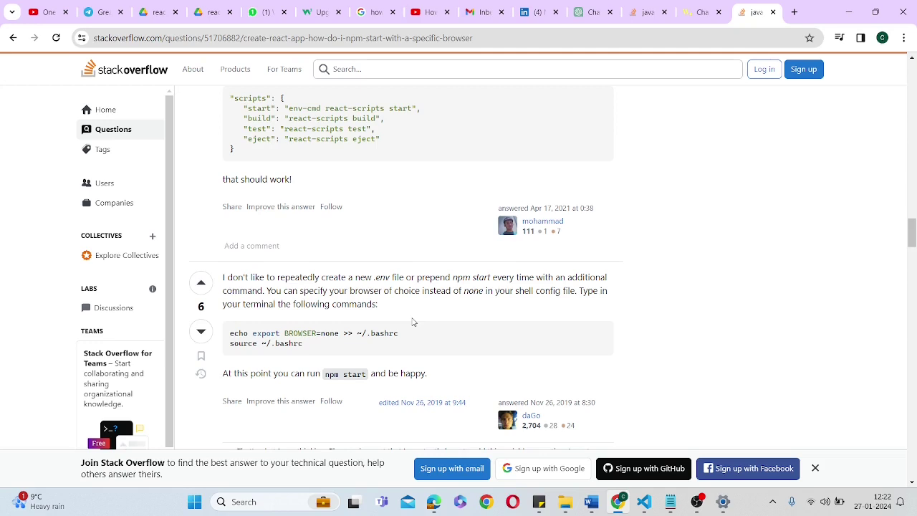
# Switch between the "replace this with" notes in Notepad and the Stack Overflow page in Chrome.
pyautogui.hotkey('alt', 'Tab')
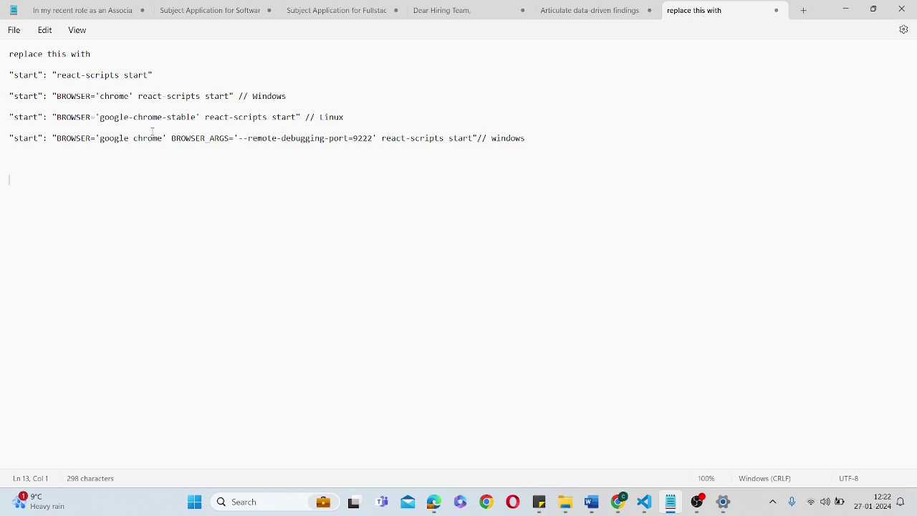
pyautogui.hotkey('alt', 'Tab')
pyautogui.hotkey('alt', 'Tab')
pyautogui.press('Tab')
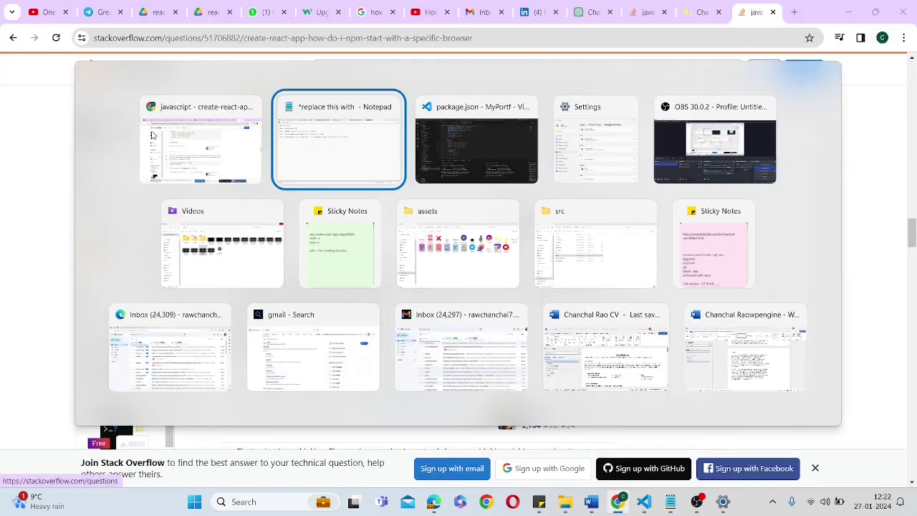